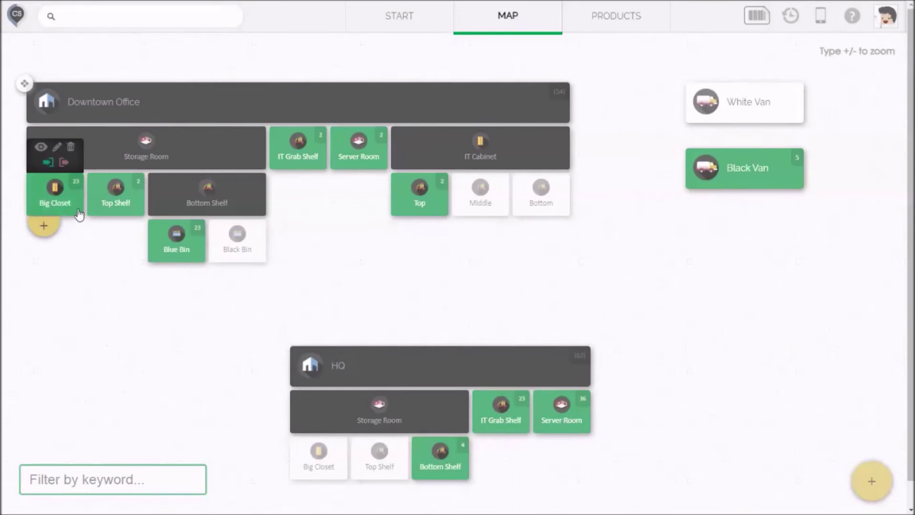
Step: Open a transfer from Big Closet to Black Bin listing its five products, then dismiss it
{"action": "left_click", "coordinate": [75, 207]}
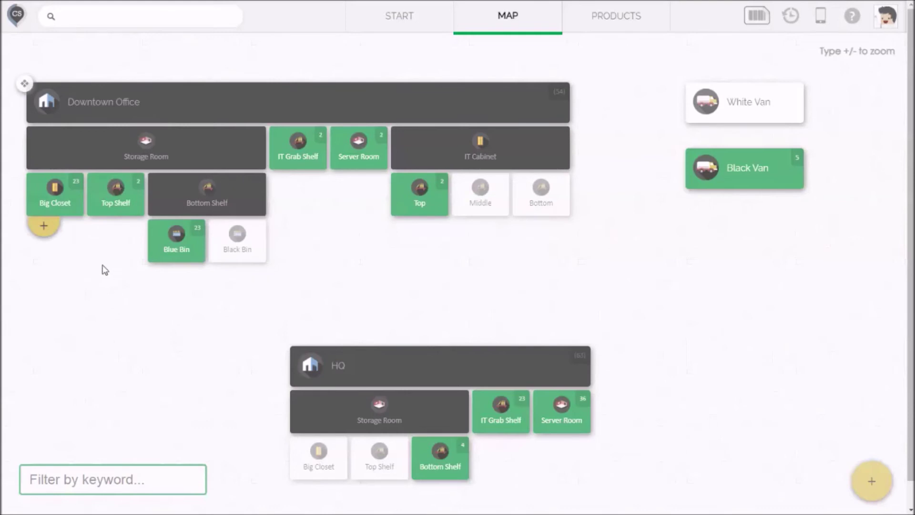
{"action": "left_click_drag", "start_coordinate": [70, 208], "coordinate": [215, 234]}
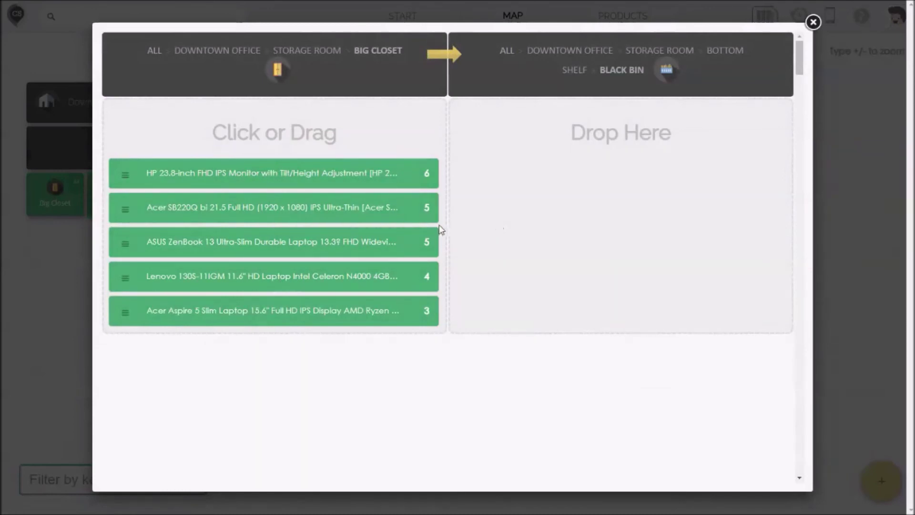
{"action": "left_click", "coordinate": [364, 234]}
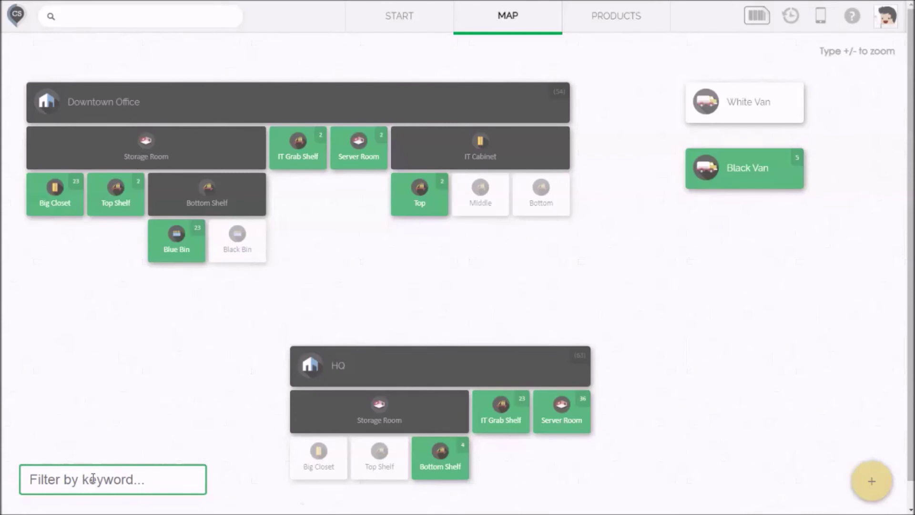
{"action": "type", "text": "laptop"}
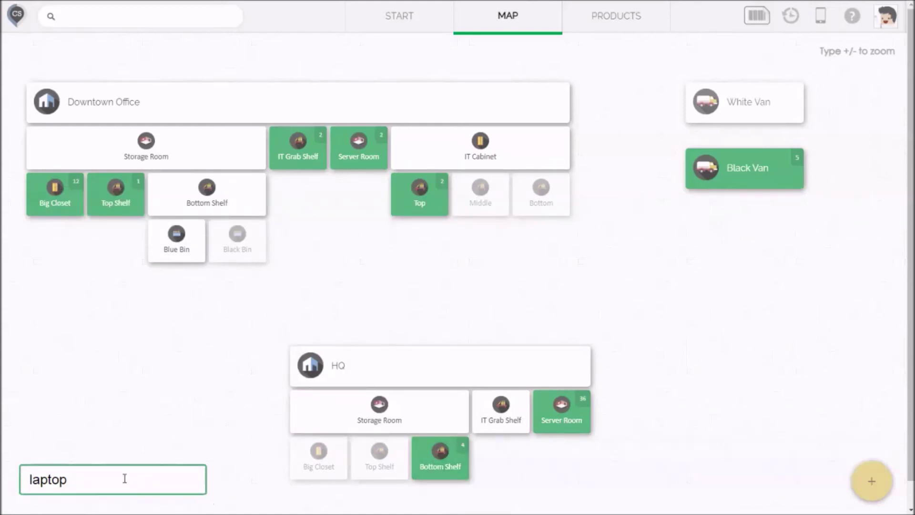
Step: Select the 'laptop' keyword in the filter box so it can be replaced with 'monitor'
{"action": "double_click", "coordinate": [123, 478]}
{"action": "type", "text": "monit"}
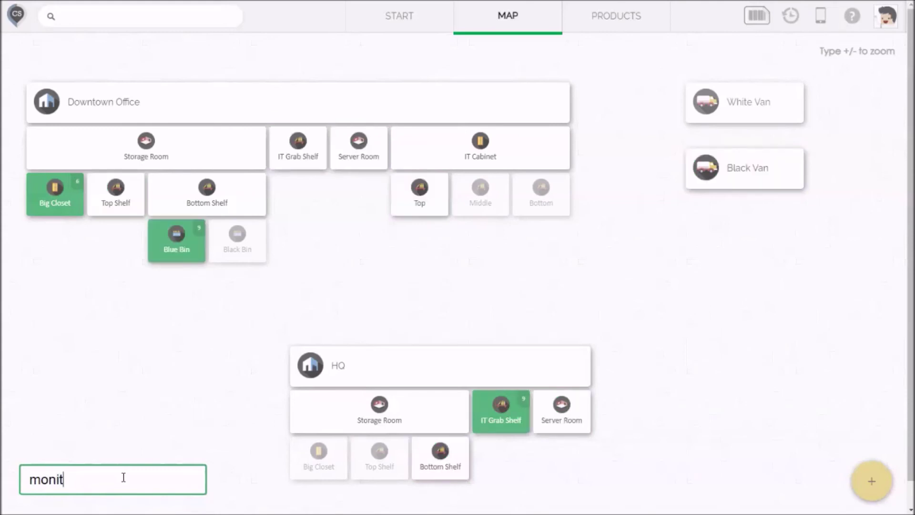
{"action": "type", "text": "or"}
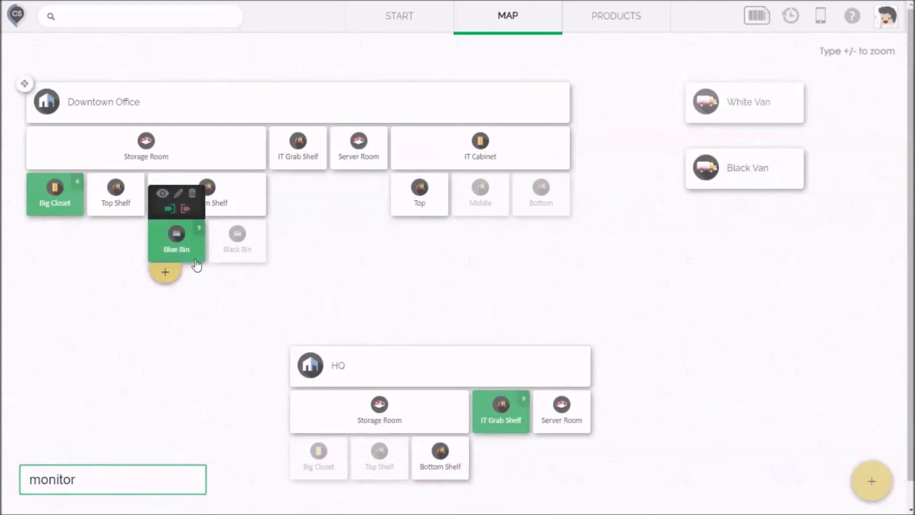